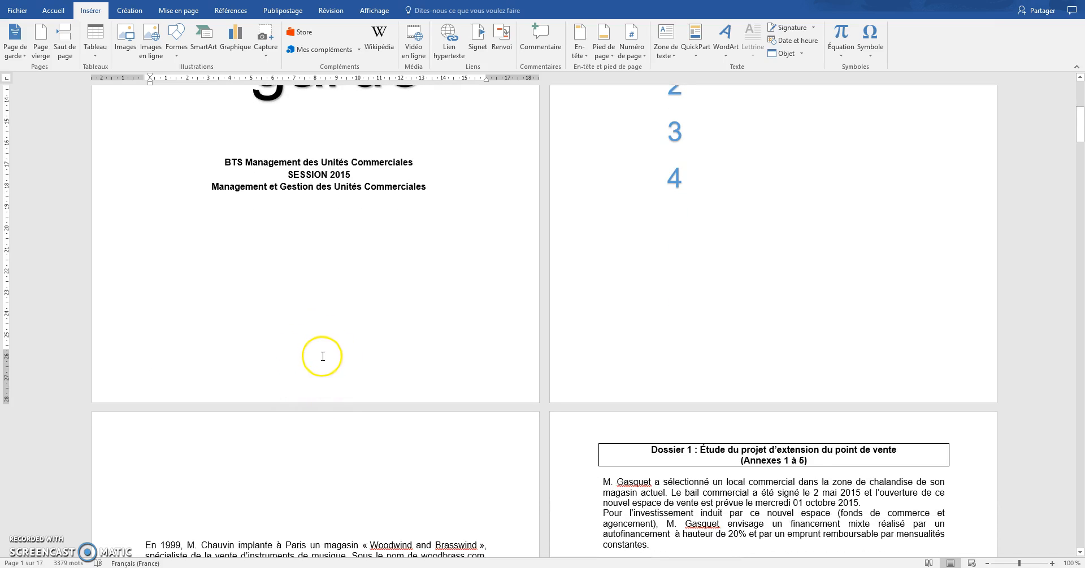
Insert a right-aligned page number in the footer of every page of the document
scroll(771, 269, "up", 6)
scroll(773, 258, "down", 8)
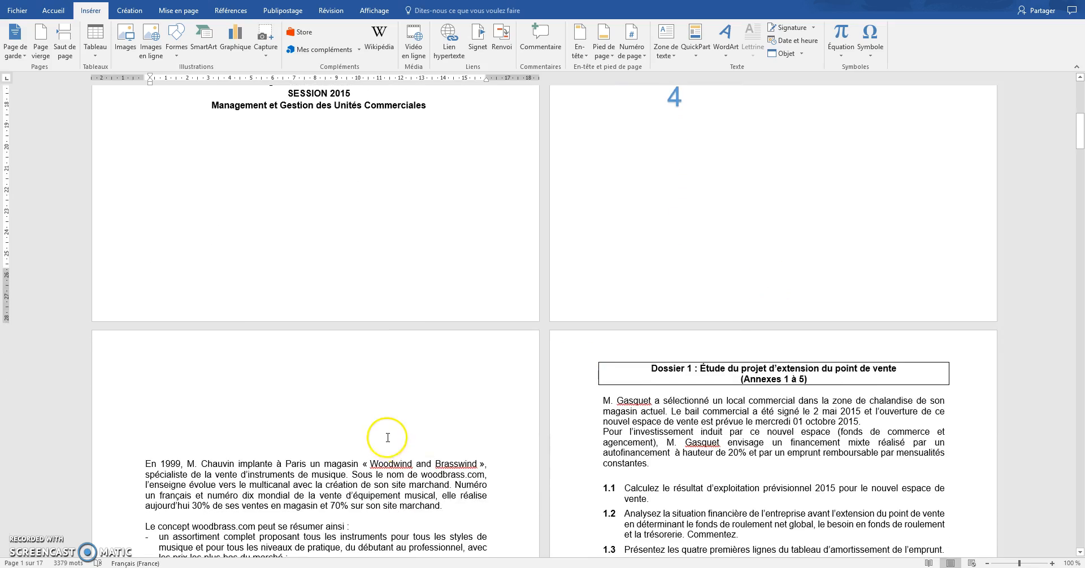
scroll(387, 438, "down", 8)
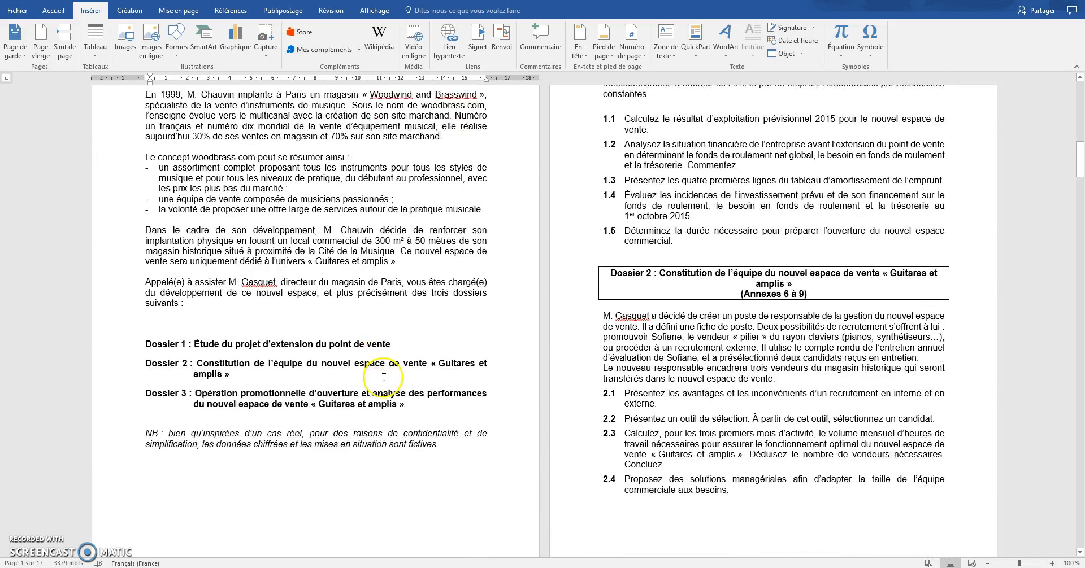
scroll(383, 378, "down", 1)
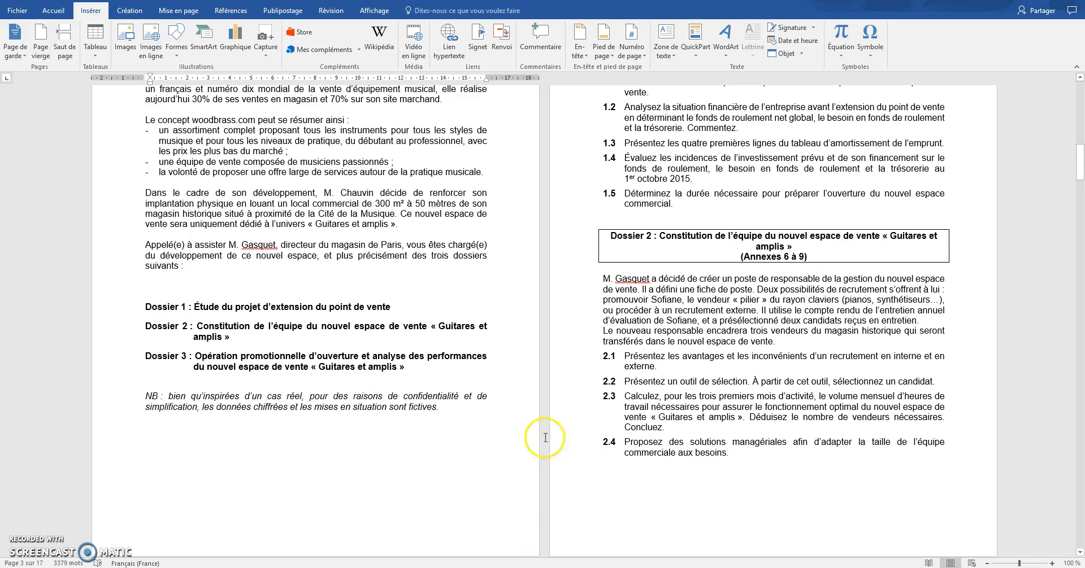
scroll(488, 421, "up", 5)
scroll(488, 421, "up", 10)
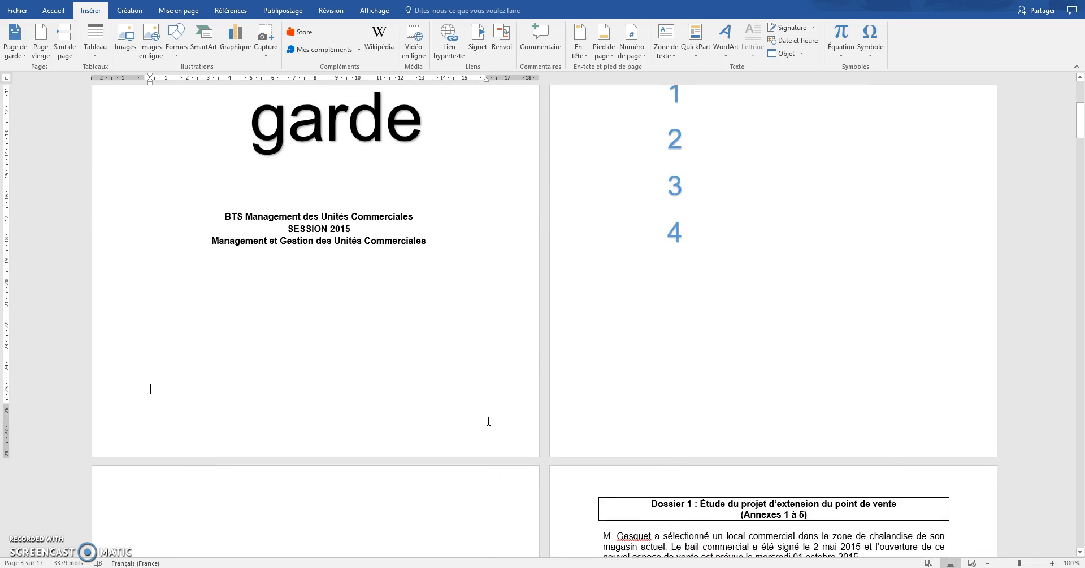
scroll(488, 421, "up", 3)
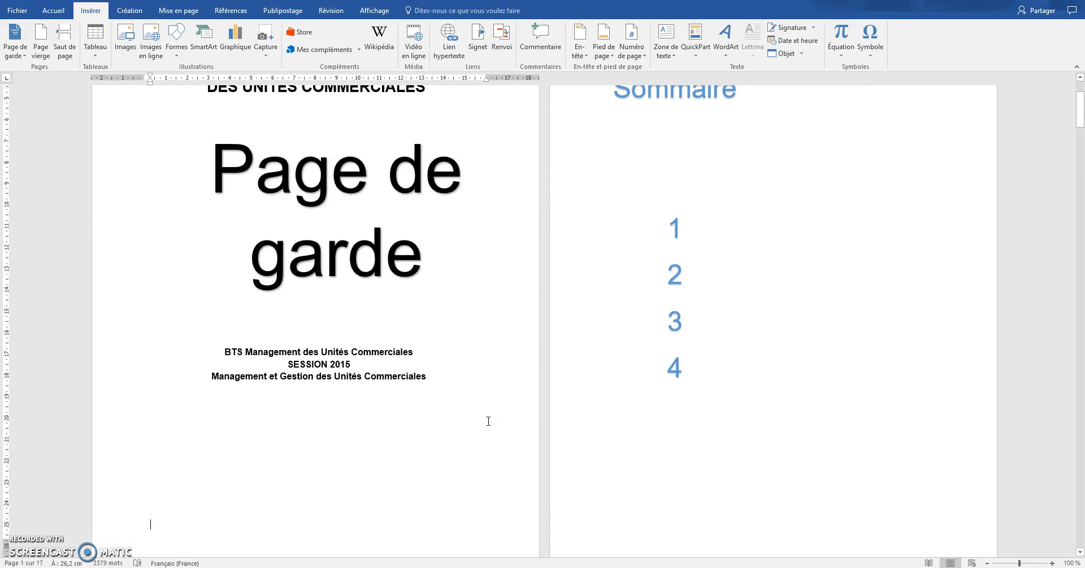
left_click(631, 55)
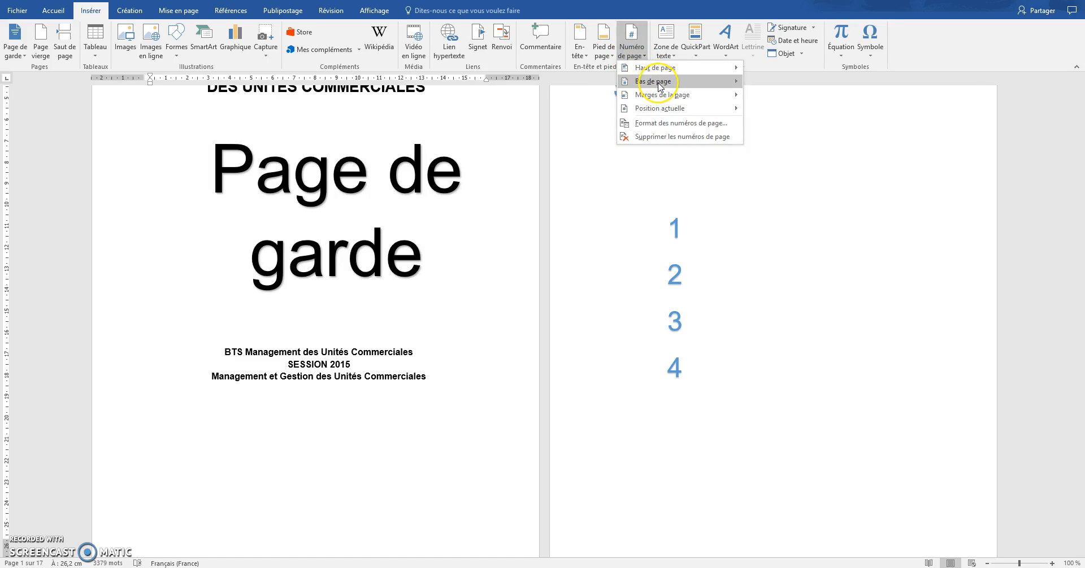
mouse_move(658, 85)
left_click(902, 239)
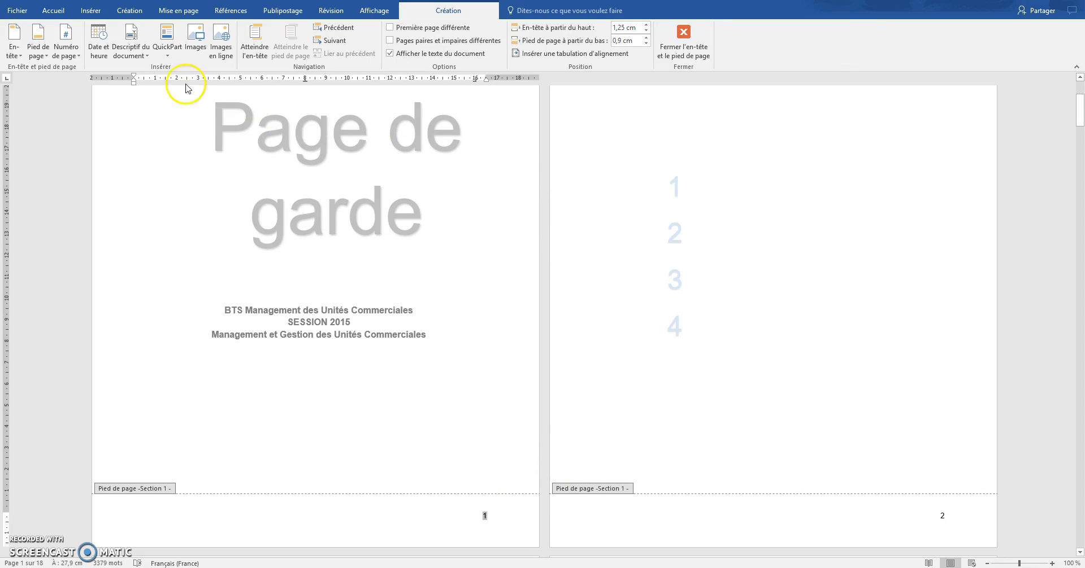
Set the page numbering format to start from 0
left_click(77, 57)
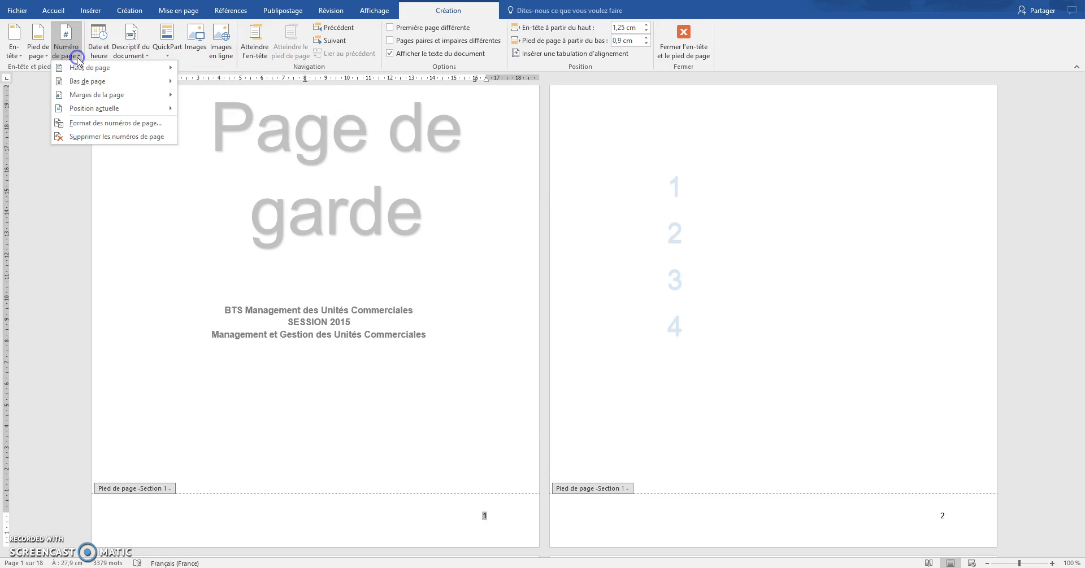
left_click(104, 123)
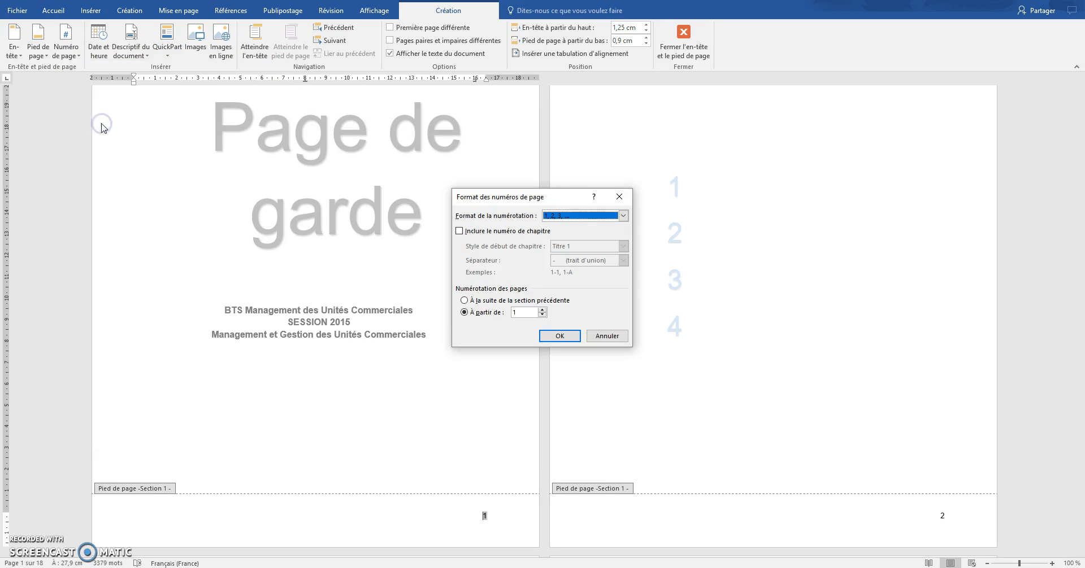
left_click(543, 315)
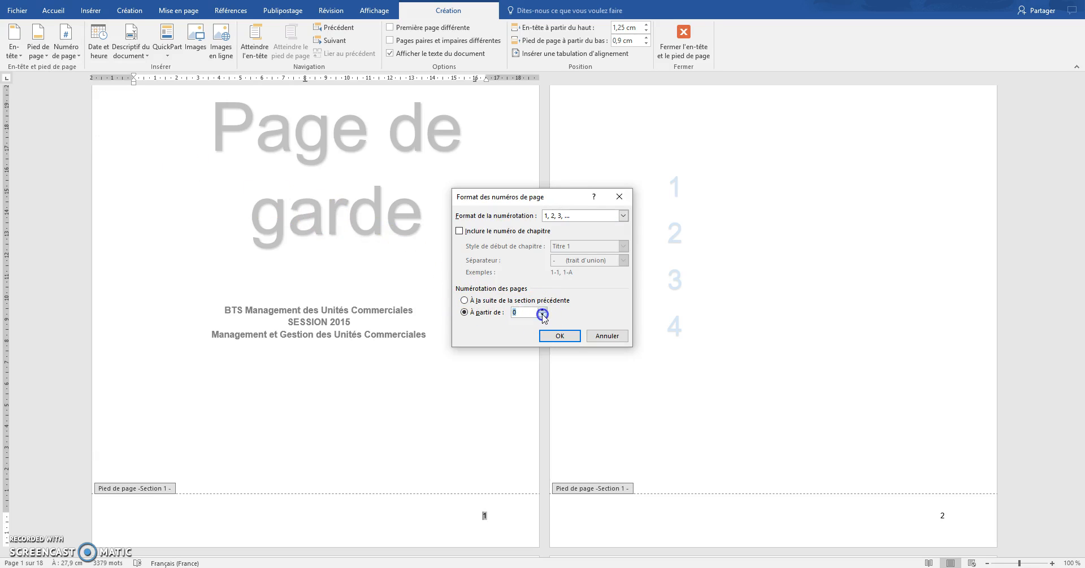
left_click(558, 336)
Give the first page a different footer, delete the page number from the cover page's footer, and leave footer editing
left_click(490, 515)
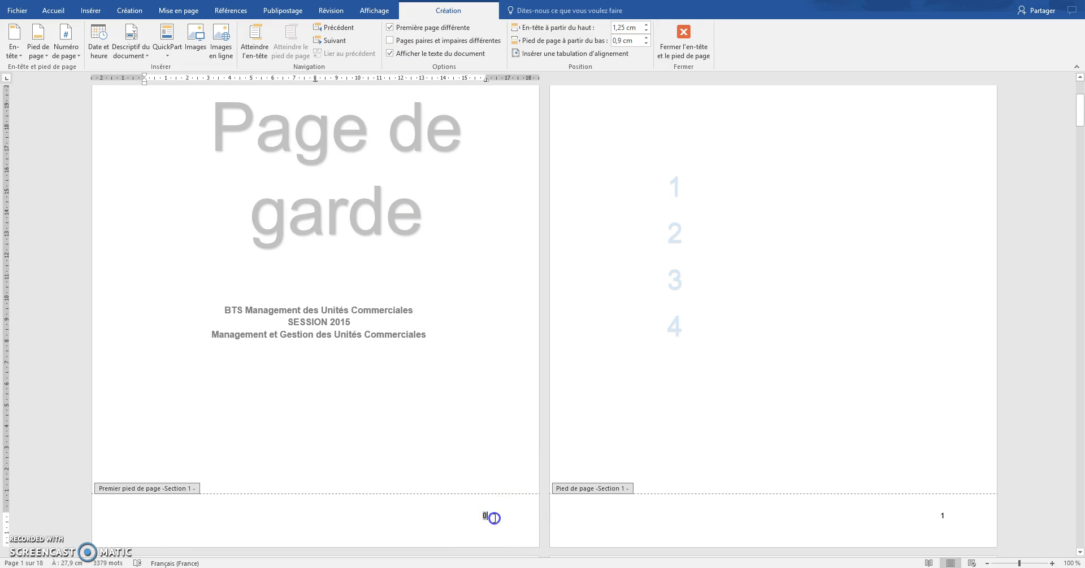
key("Delete")
left_click(931, 515)
scroll(870, 513, "down", 10)
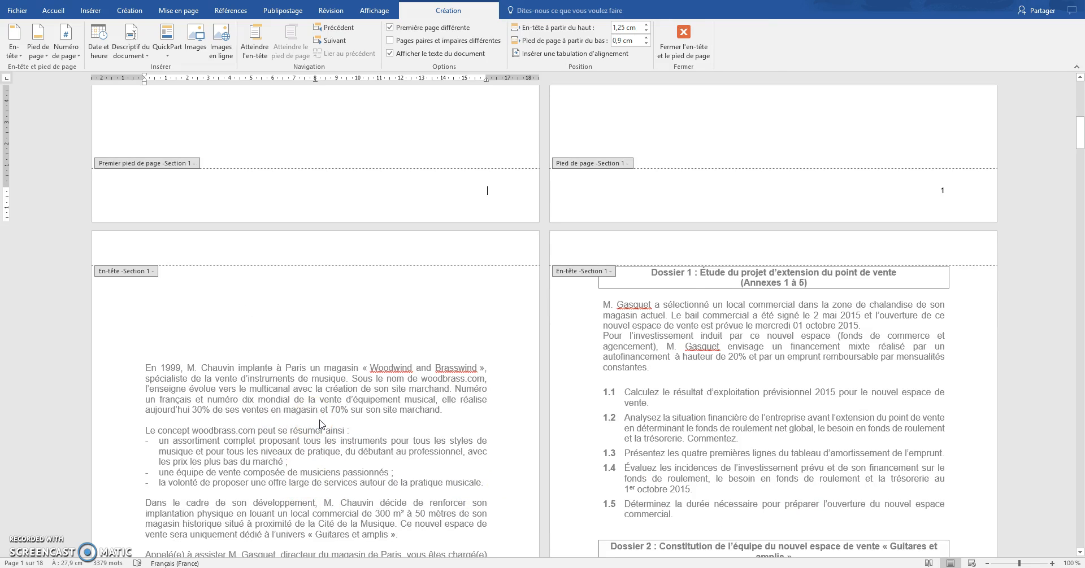
left_click(683, 35)
Show the formatting marks and insert a next-page section break at the end of the cover page
scroll(514, 243, "up", 7)
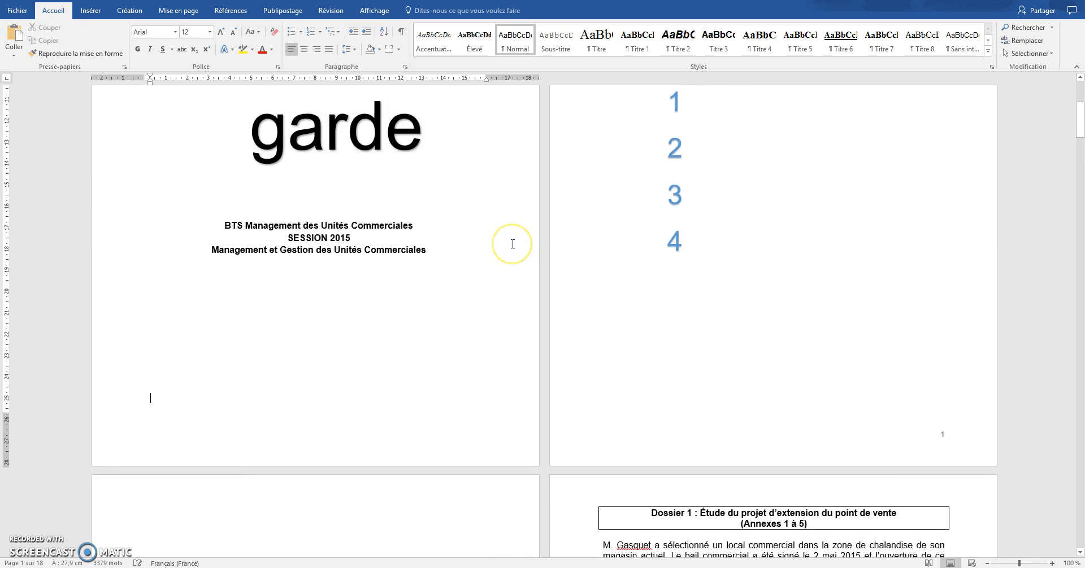
scroll(513, 244, "up", 2)
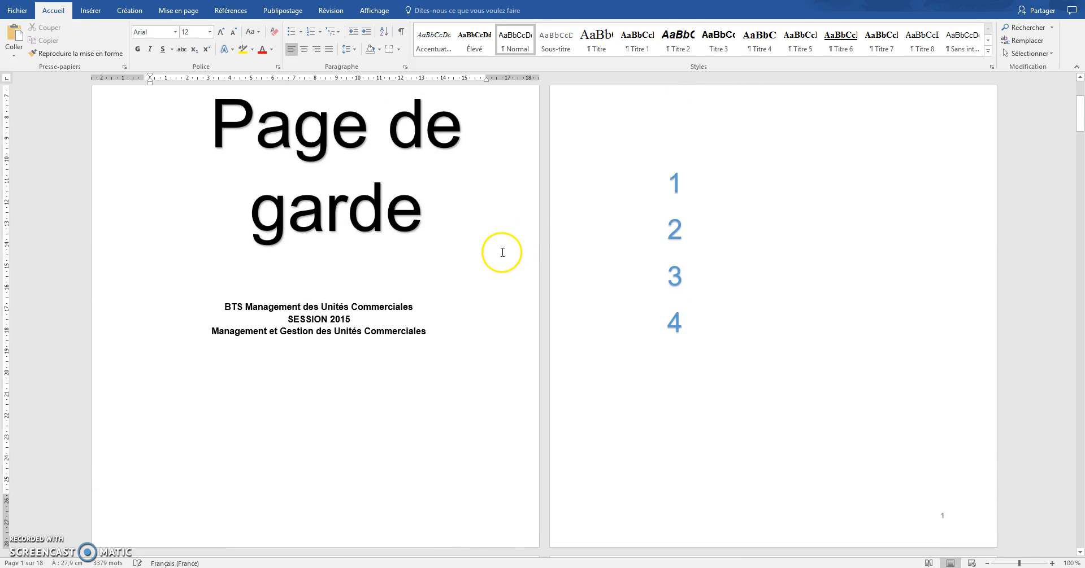
scroll(453, 290, "down", 2)
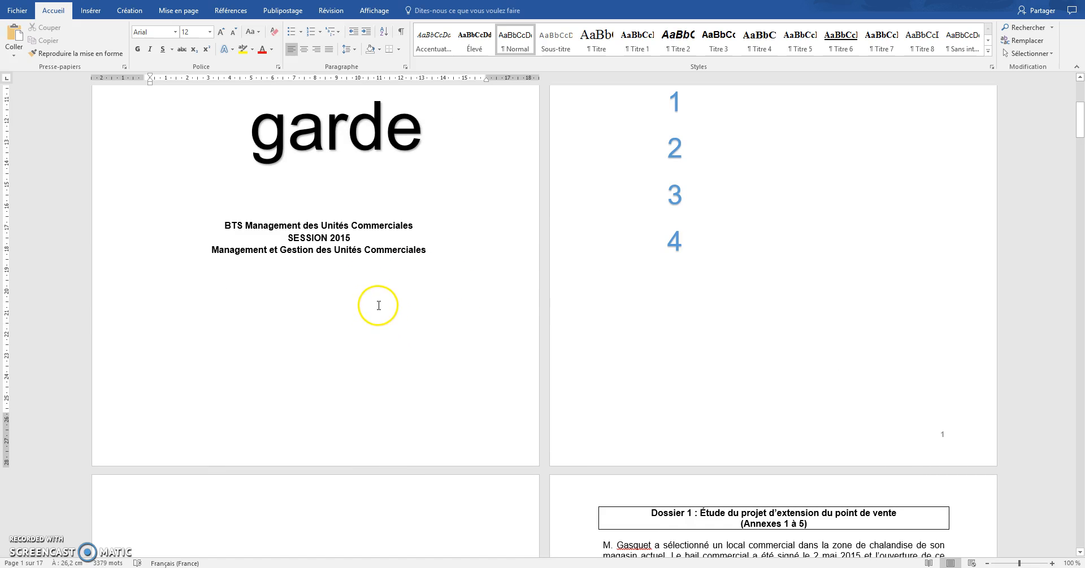
left_click(401, 37)
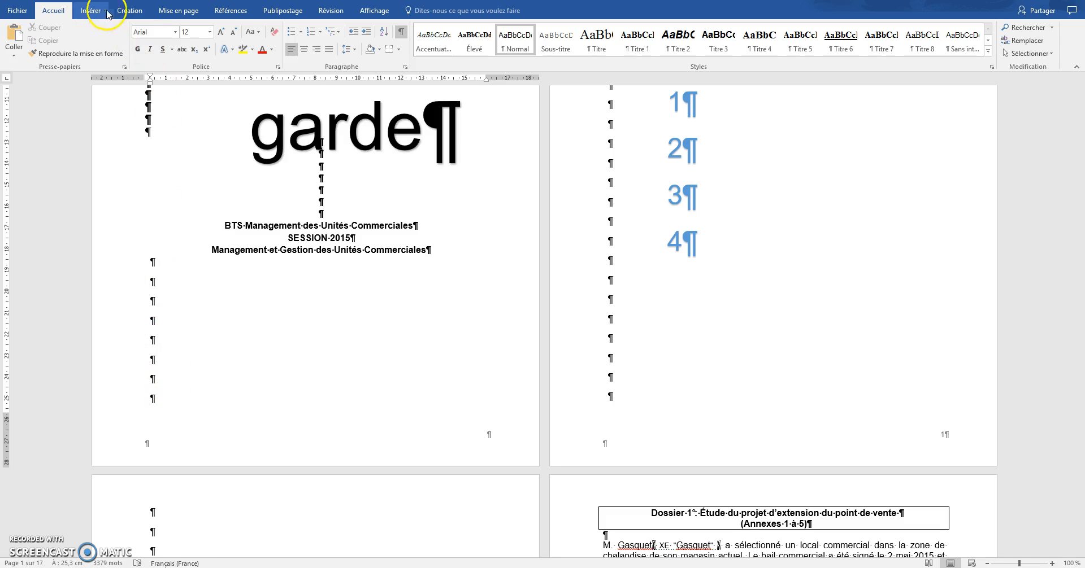
left_click(167, 11)
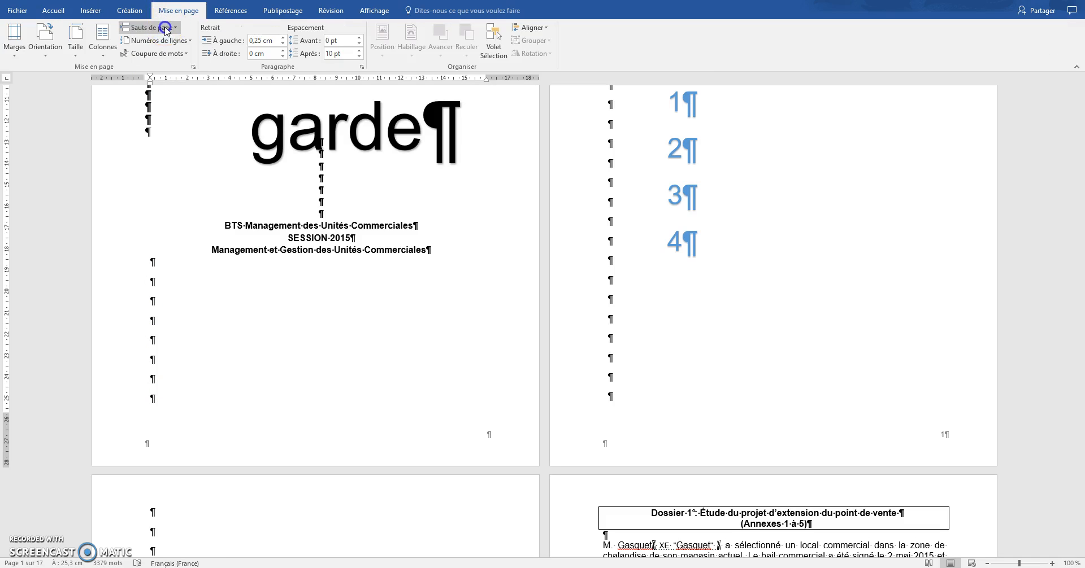
left_click(166, 28)
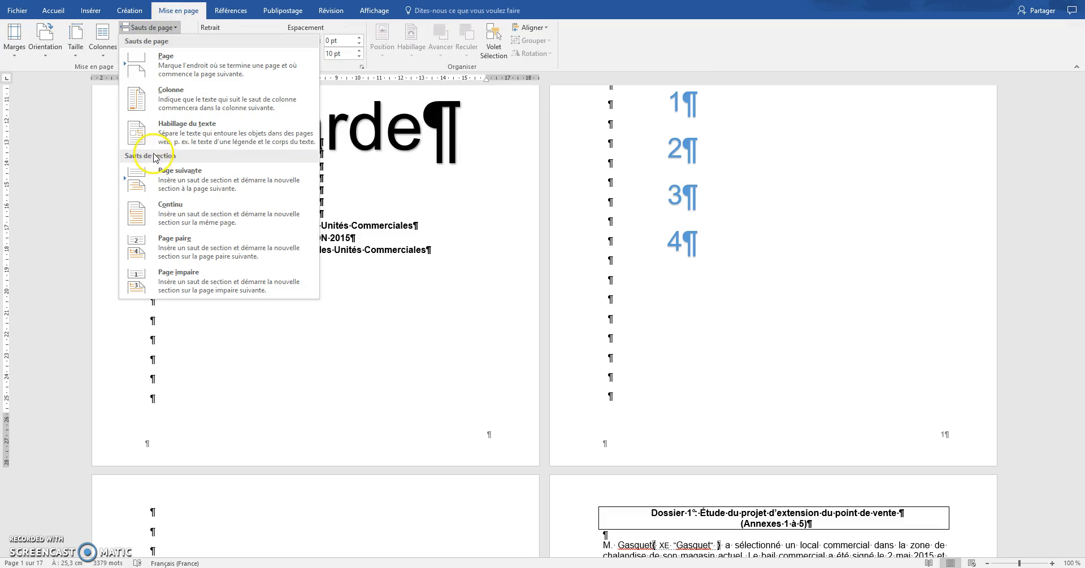
left_click(189, 182)
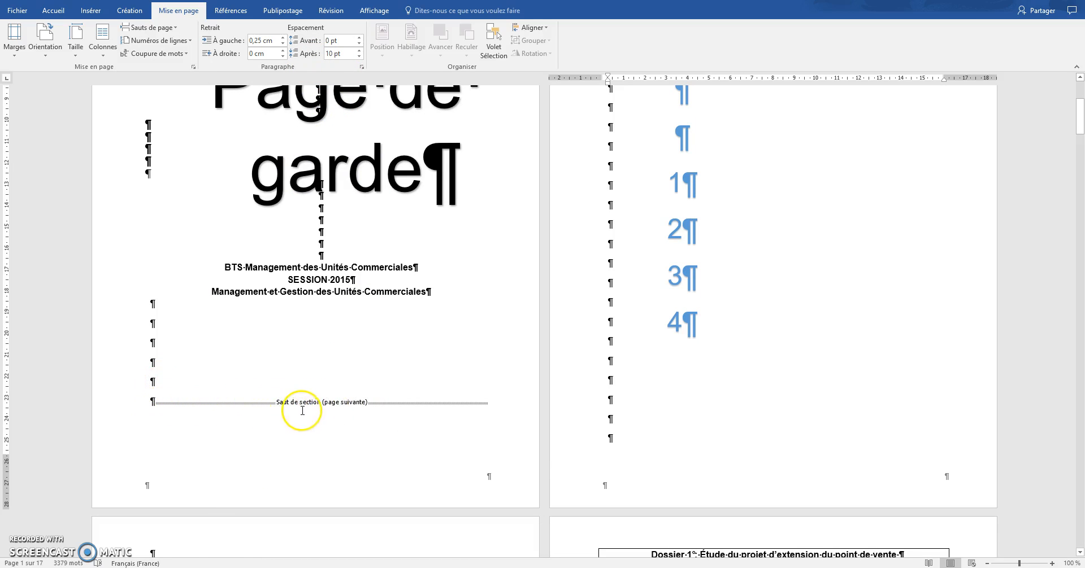
Examine the section break and the page numbers in the footers from the cover page through the dossier pages
scroll(344, 411, "down", 2)
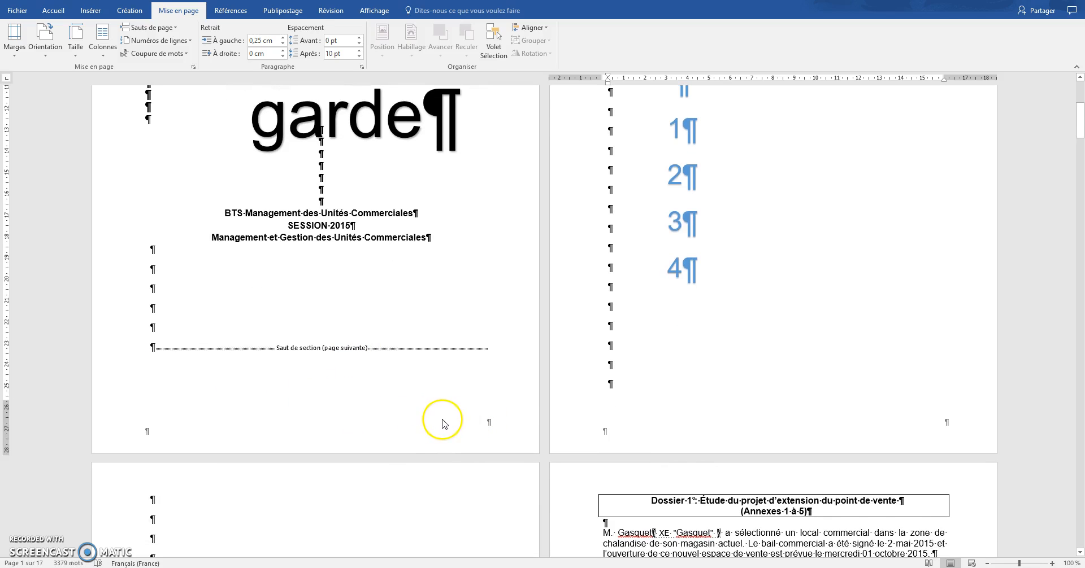
scroll(769, 367, "up", 10)
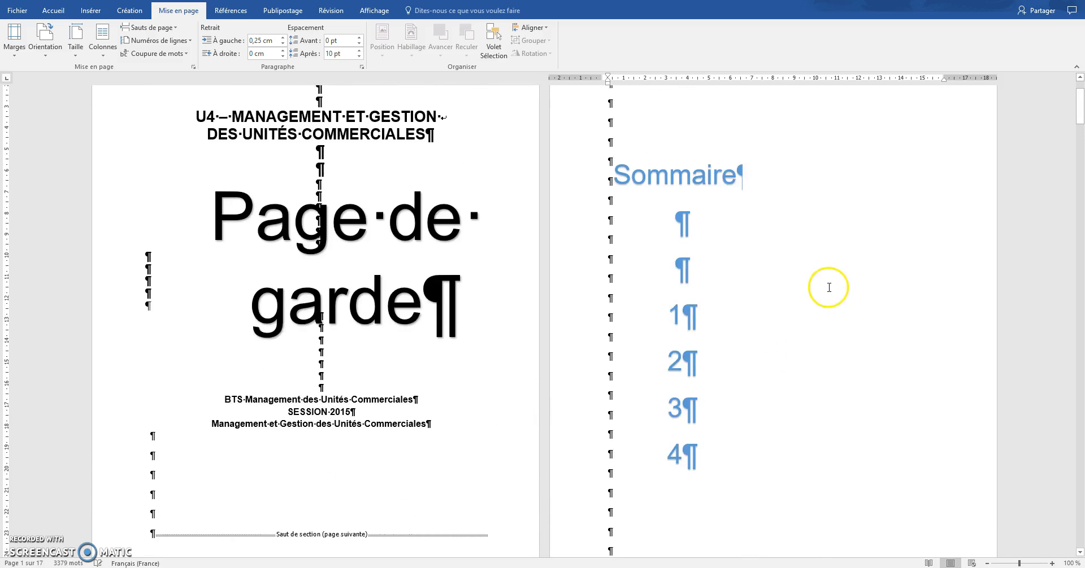
scroll(751, 254, "down", 8)
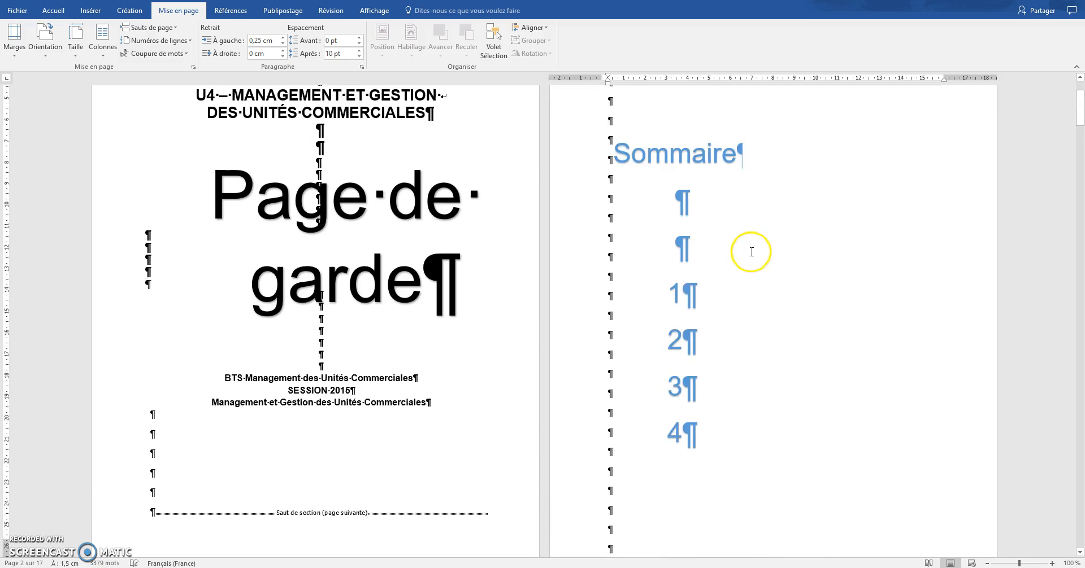
scroll(744, 260, "down", 3)
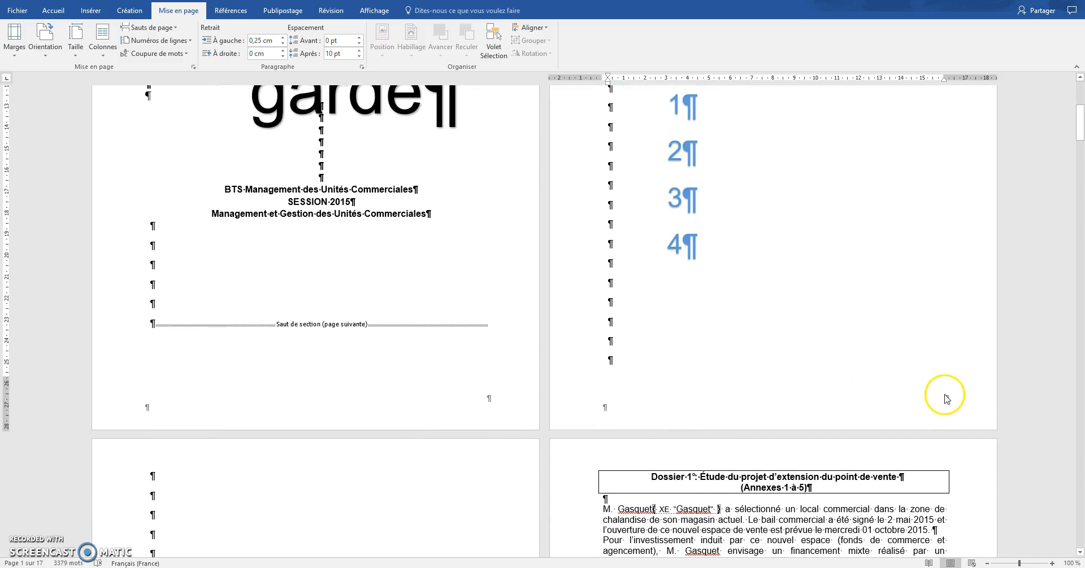
scroll(908, 387, "down", 9)
scroll(322, 382, "down", 4)
scroll(325, 373, "down", 12)
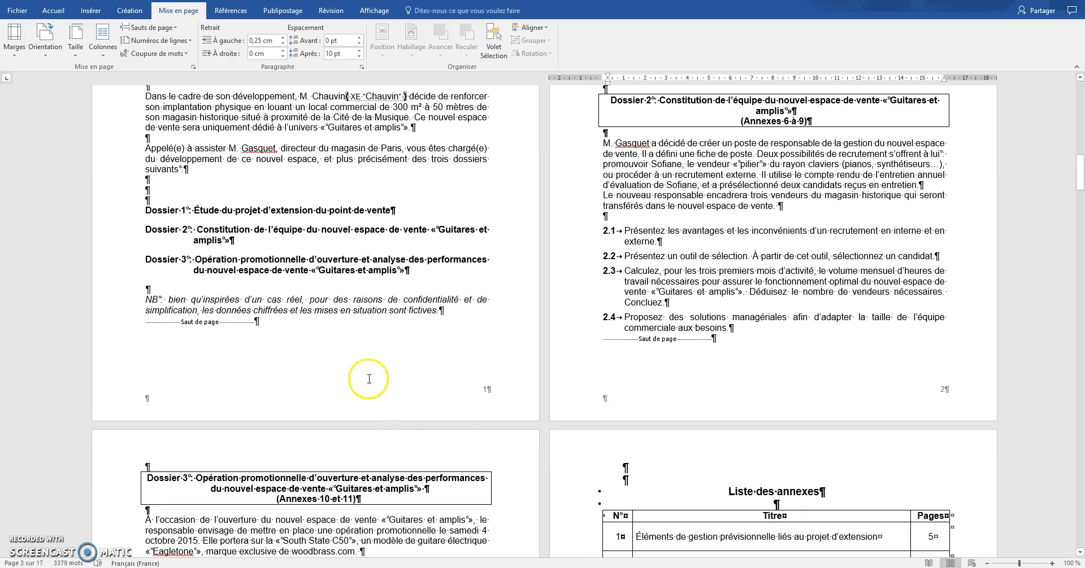
scroll(373, 387, "up", 7)
scroll(387, 274, "down", 8)
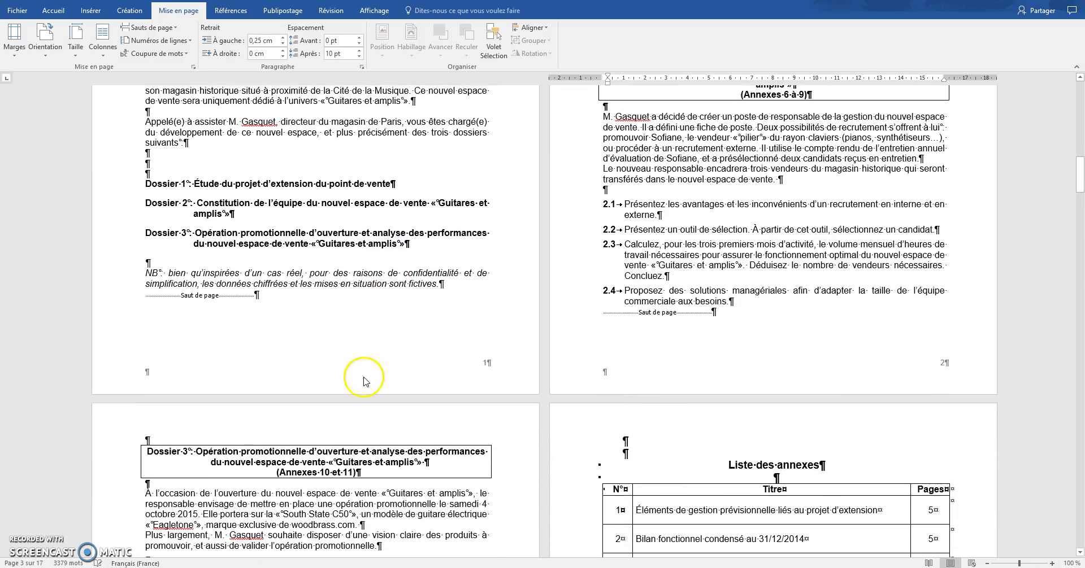
Add the text "Rapport OP" at the left of the section 2 page footer and leave footer editing
left_click(352, 368)
double_click(352, 369)
left_click(263, 365)
left_click(150, 367)
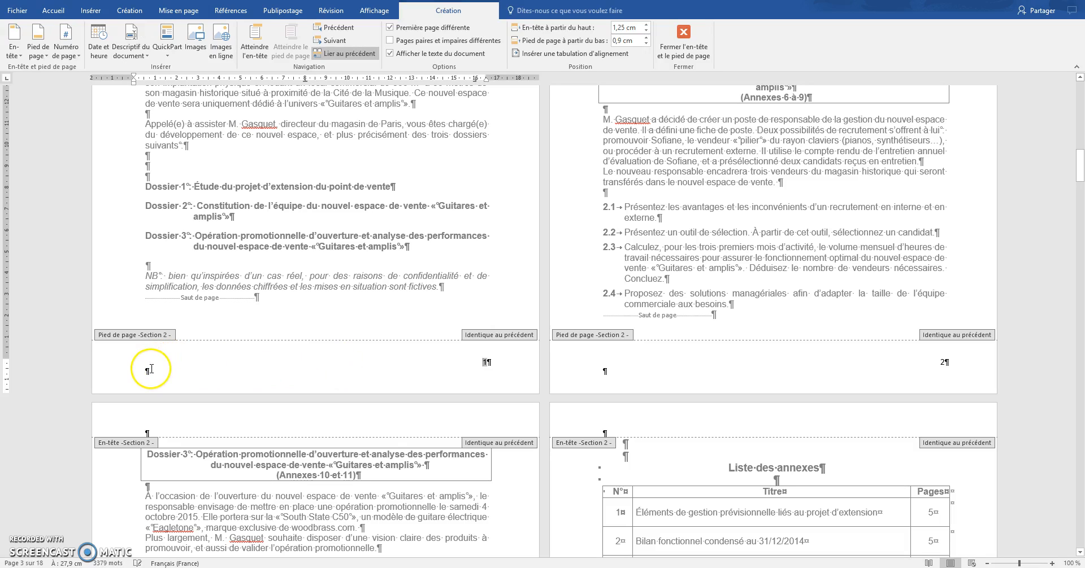
type("Rapport OP")
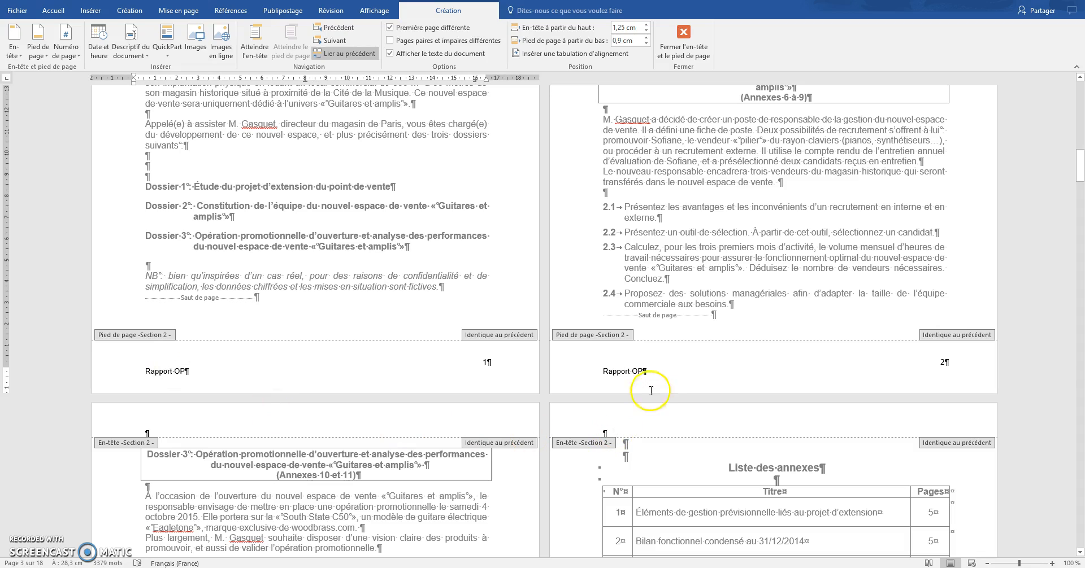
scroll(645, 374, "up", 10)
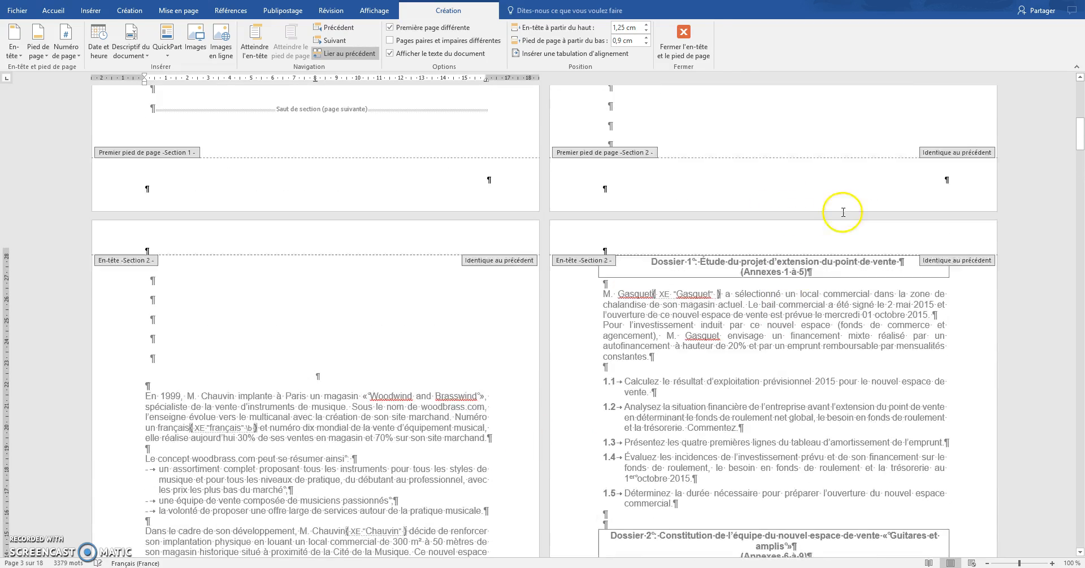
left_click(683, 41)
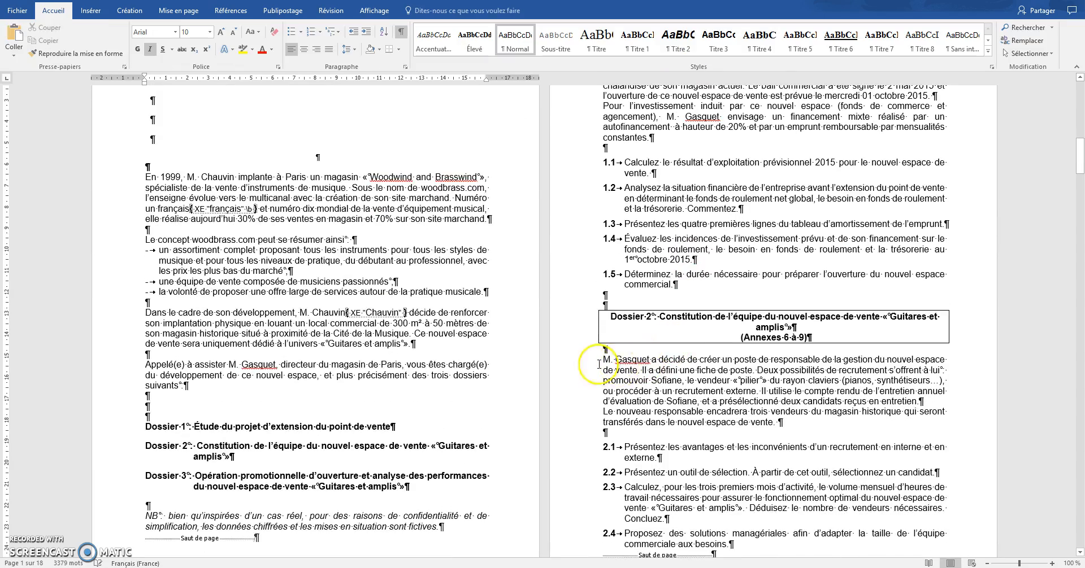
Add the line "REMERCIEMENTS" near the top of the page following the Sommaire
scroll(615, 358, "up", 9)
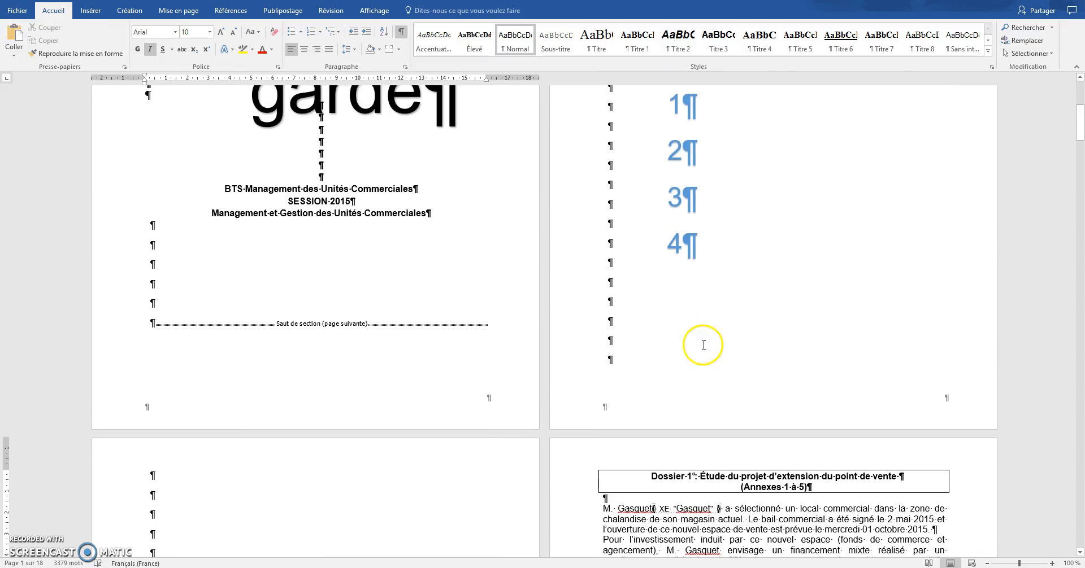
left_click(172, 497)
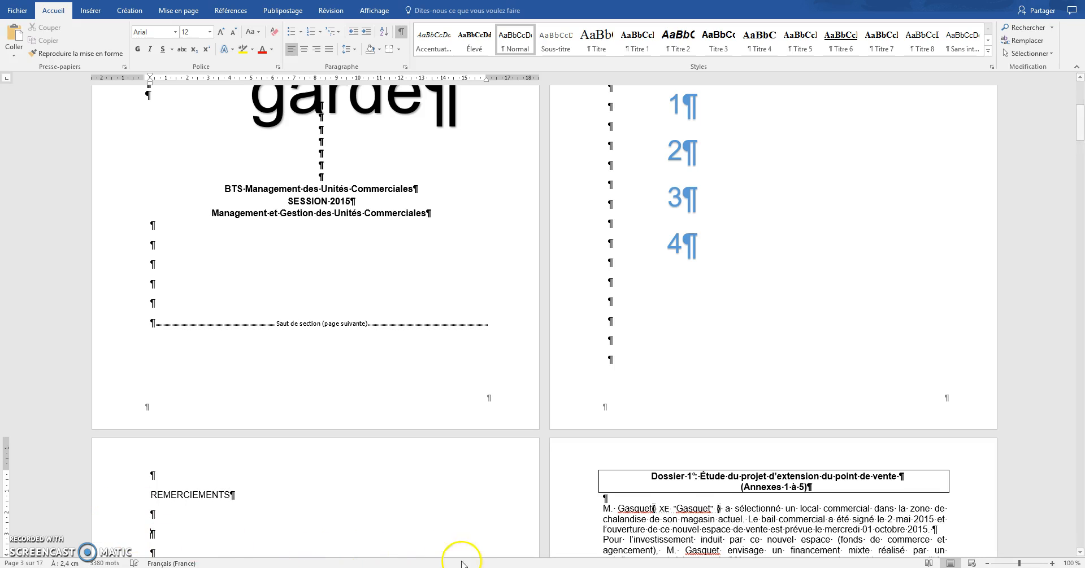
Insert a next-page section break at the end of the Sommaire page
left_click(619, 343)
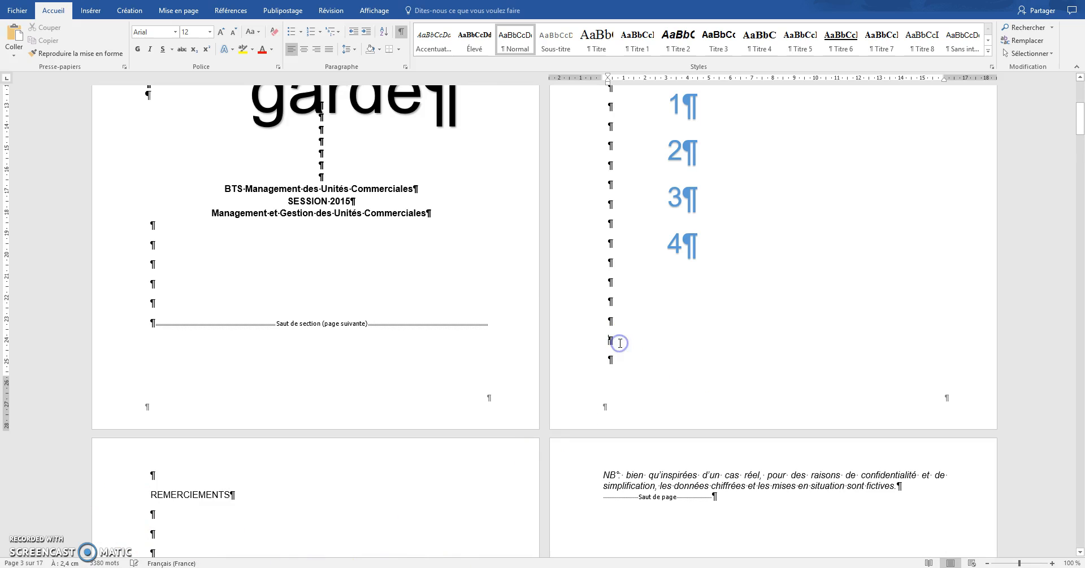
left_click(179, 12)
left_click(148, 27)
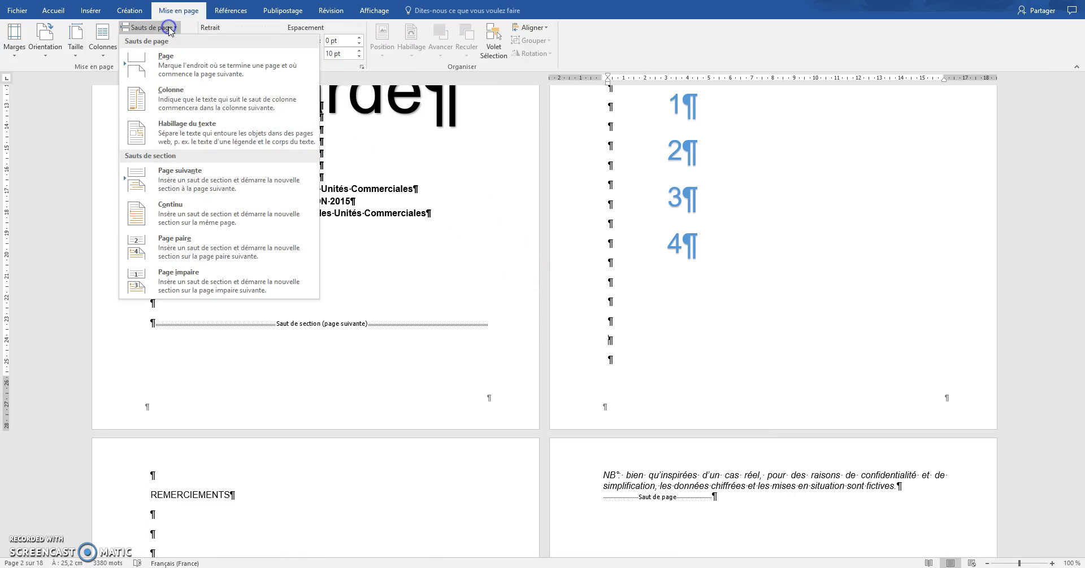
left_click(180, 178)
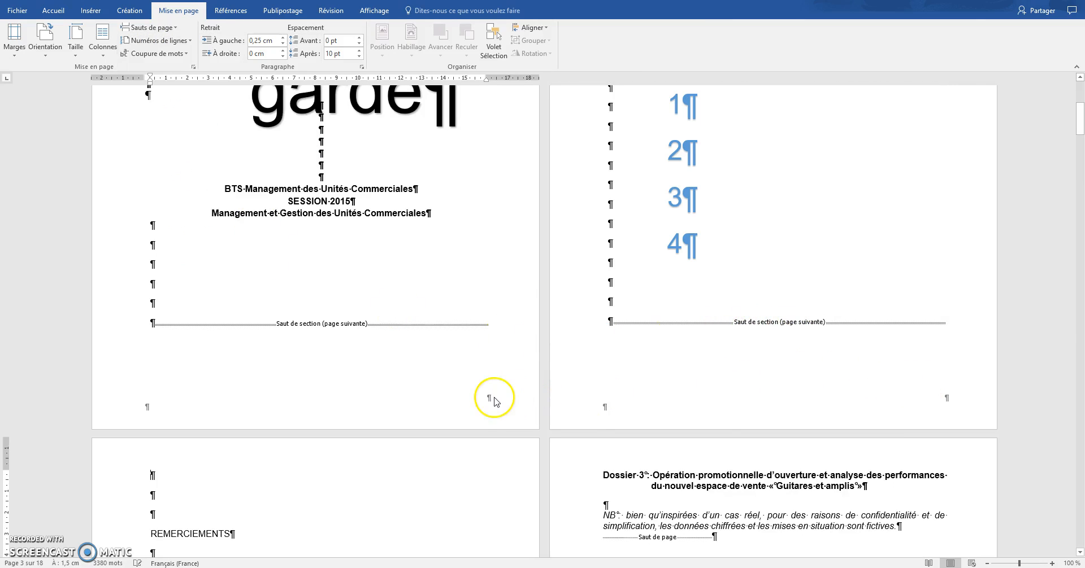
scroll(274, 418, "down", 5)
scroll(275, 418, "down", 3)
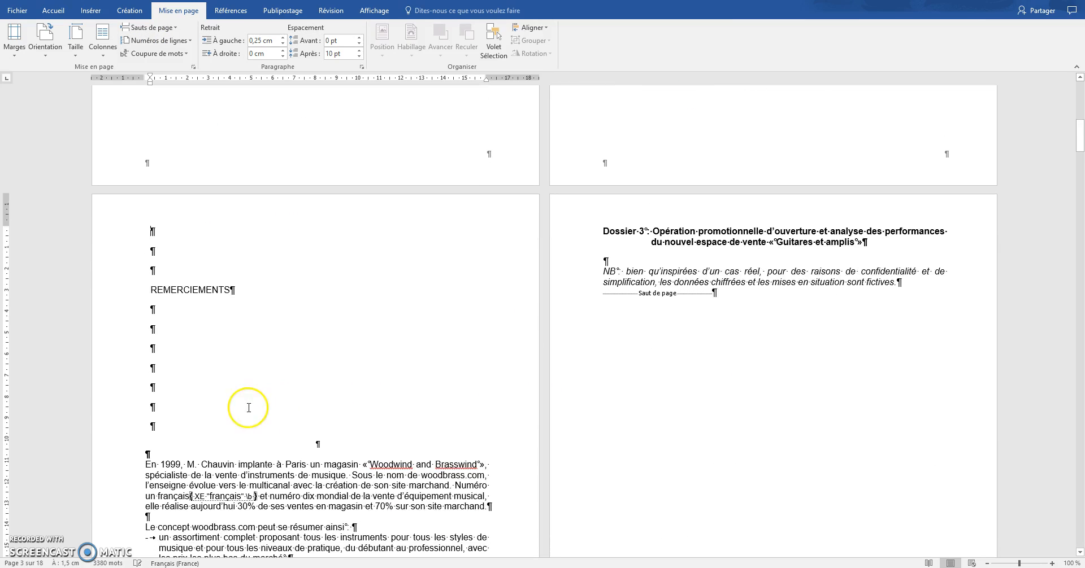
Insert blank paragraphs below "REMERCIEMENTS" until the introduction starting with "En 1999" moves onto the following page
key("Return")
key("Return")
key("Return")
key("Return")
key("Return")
key("Return")
key("Return")
key("Return")
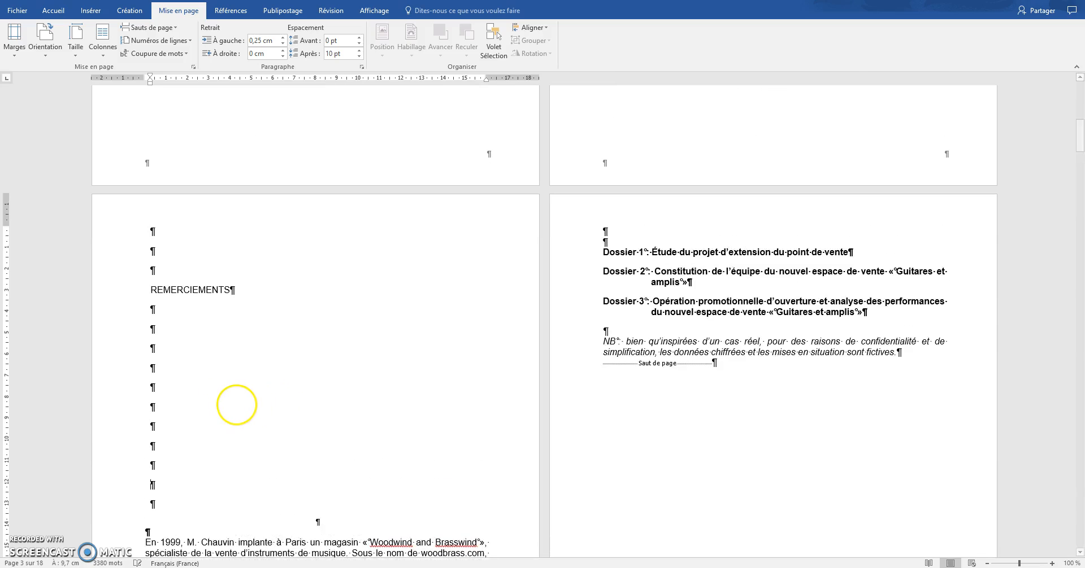
scroll(251, 400, "down", 4)
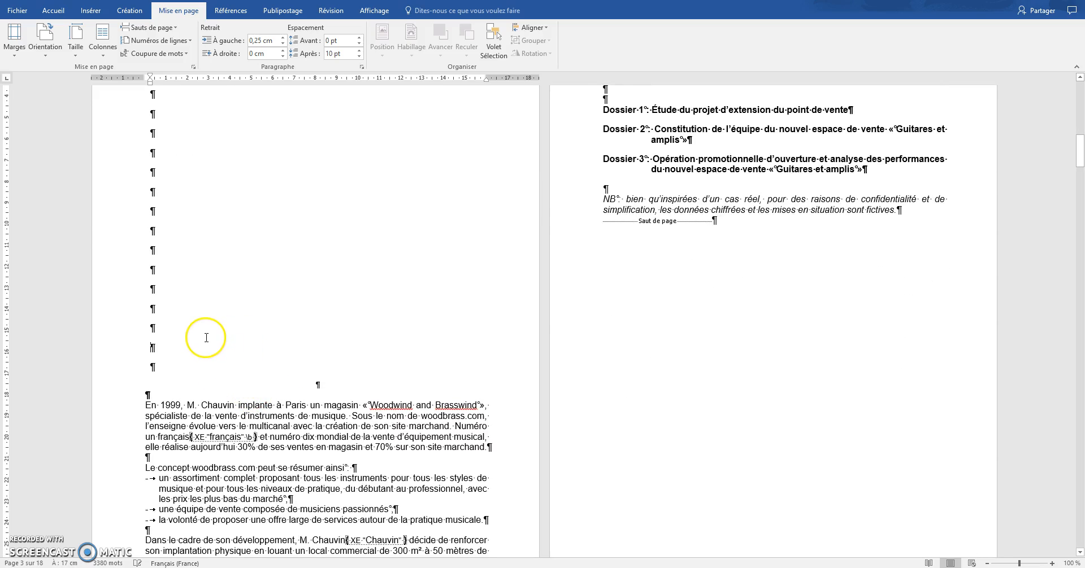
key("Return")
key("Return")
key("Return")
key("Return")
key("Return")
key("Return")
key("Return")
key("Return")
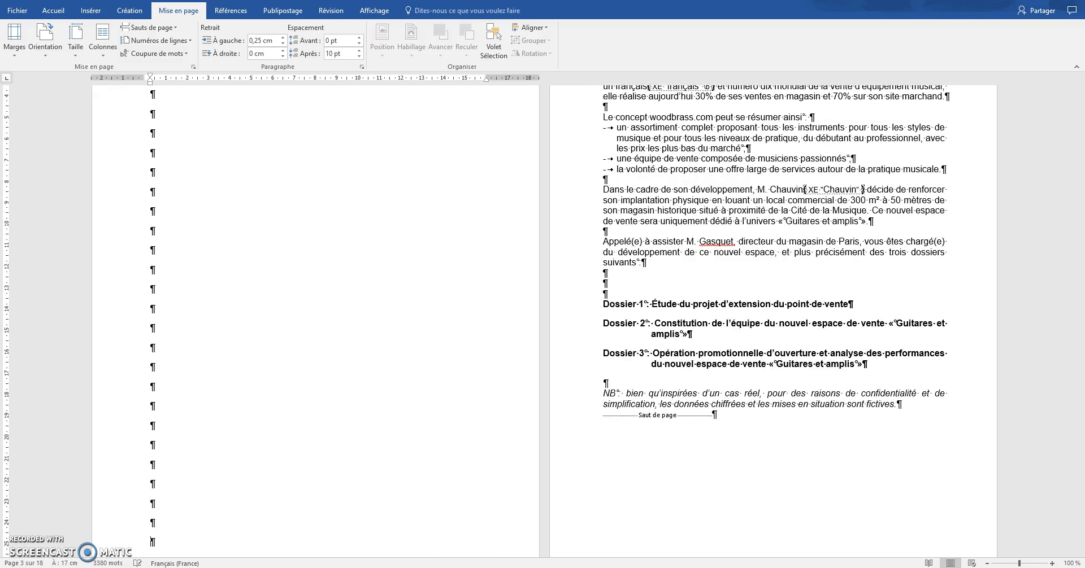
Examine the footers and page numbering from the "REMERCIEMENTS" page through the introduction and dossier pages
scroll(229, 339, "down", 5)
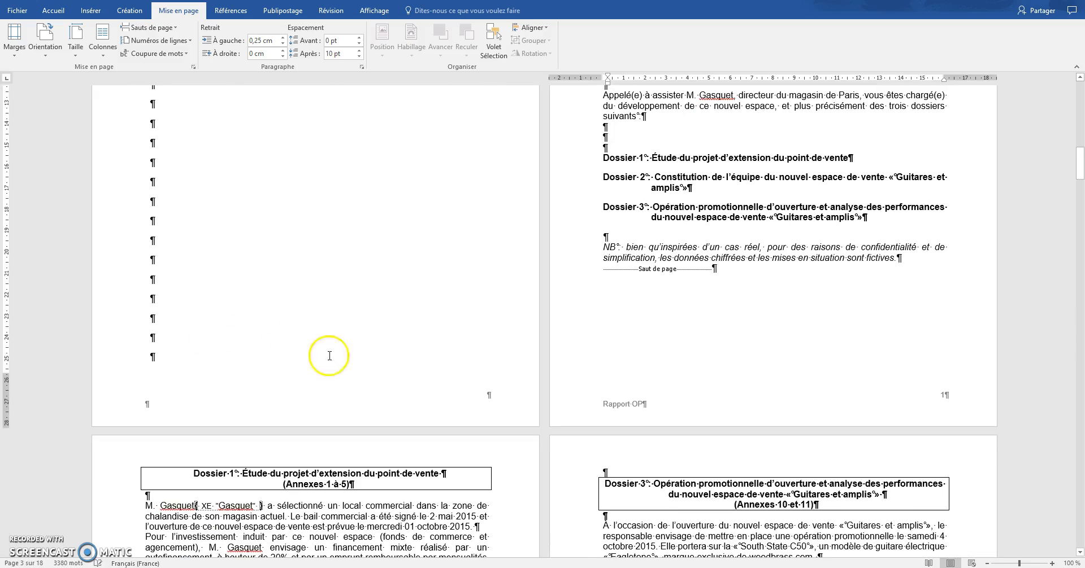
scroll(552, 380, "up", 10)
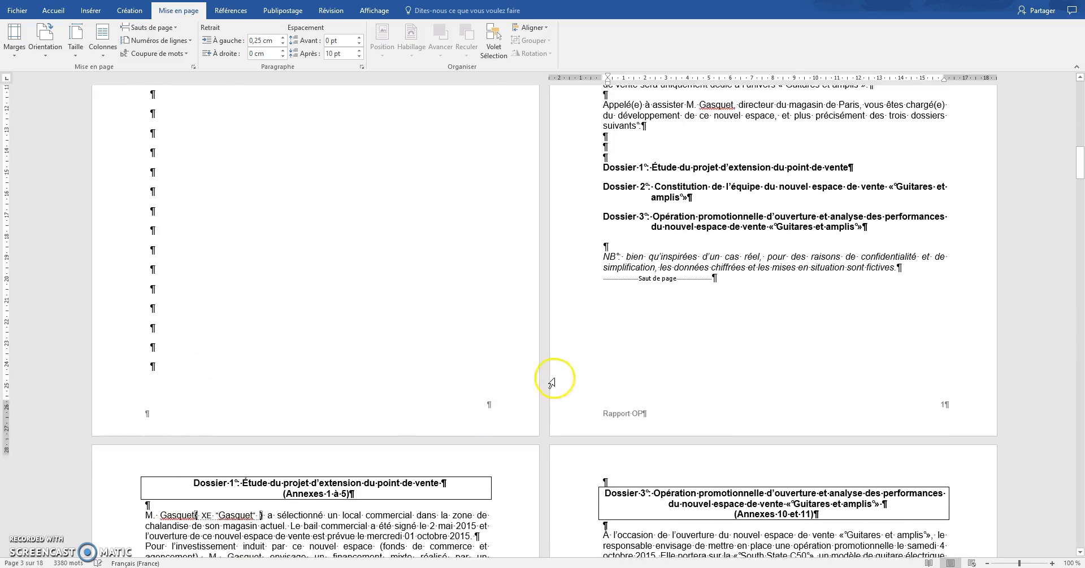
scroll(725, 268, "up", 2)
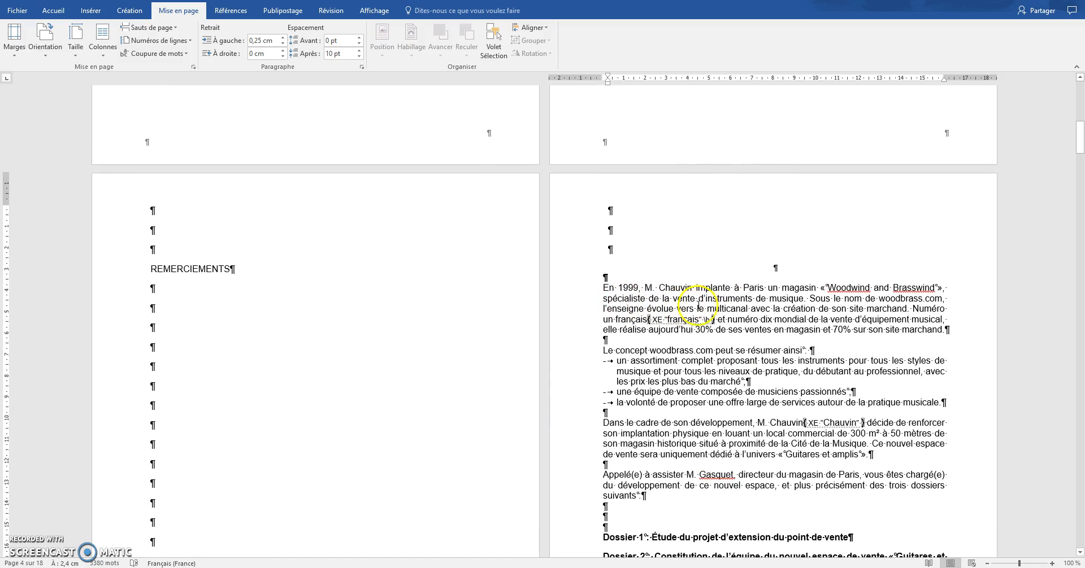
scroll(737, 307, "down", 2)
scroll(746, 308, "down", 6)
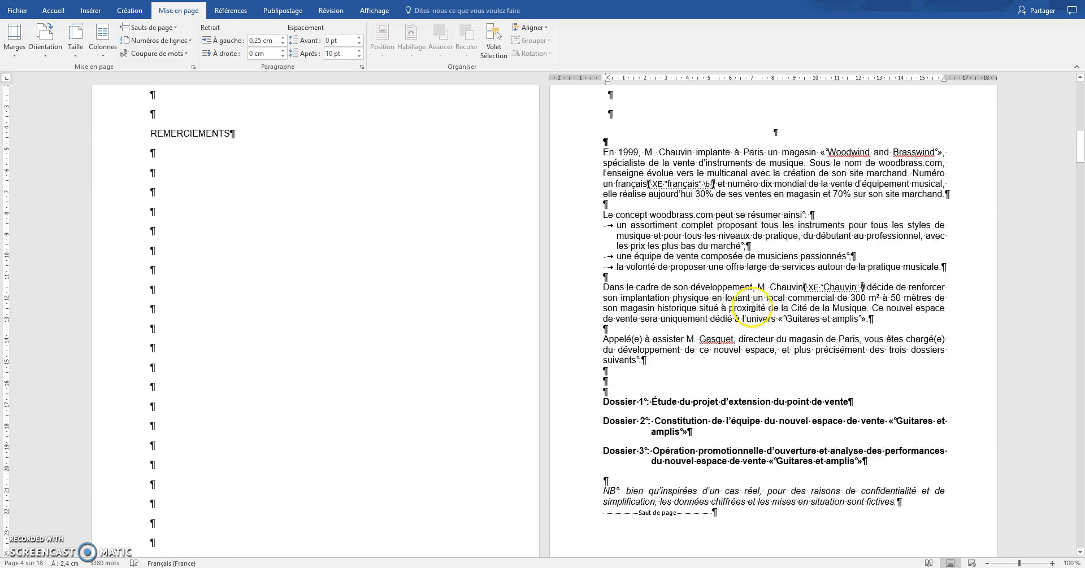
scroll(749, 309, "down", 5)
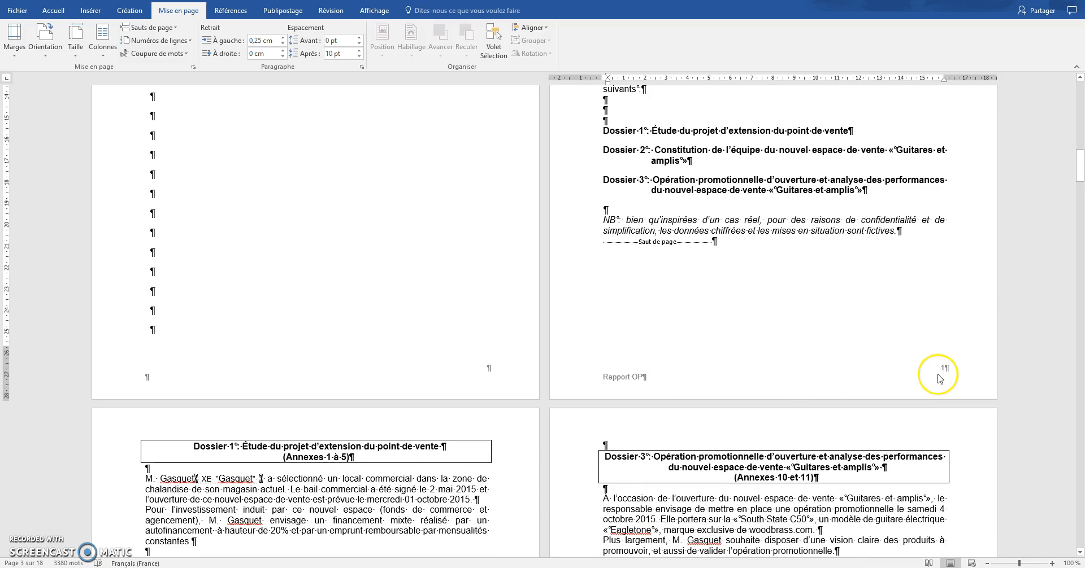
scroll(791, 423, "down", 13)
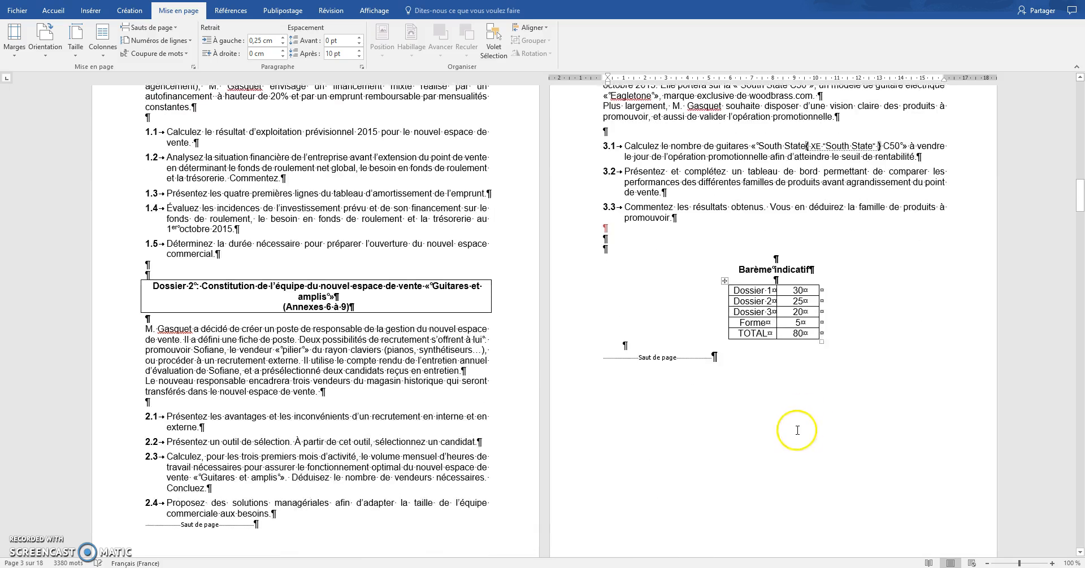
scroll(797, 431, "down", 4)
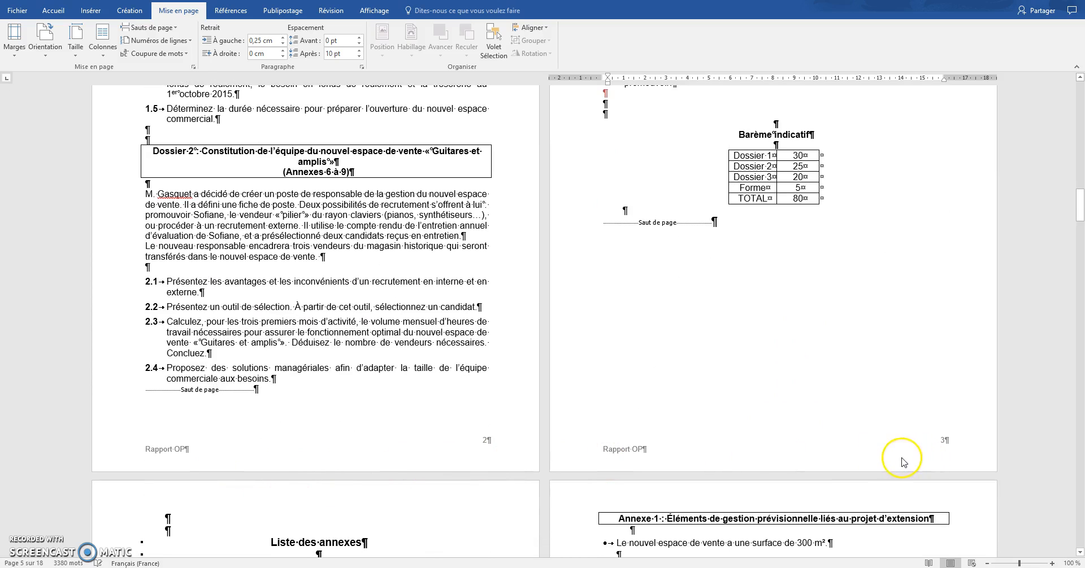